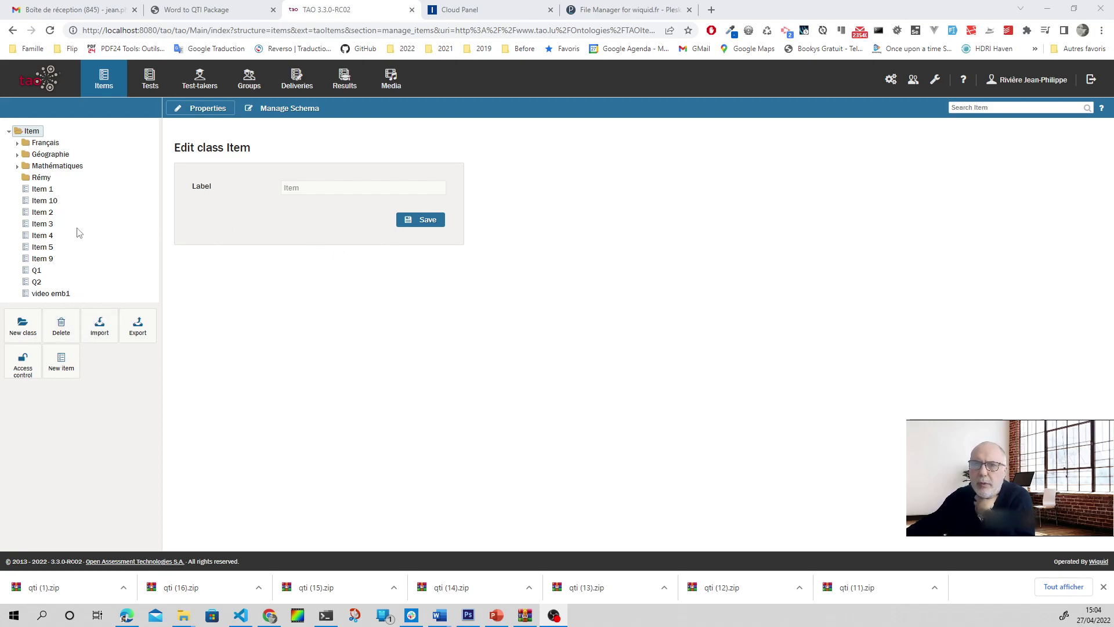
# - Create a new item, 'Item 11', in the Item class and open its authoring canvas
pyautogui.click(62, 361)
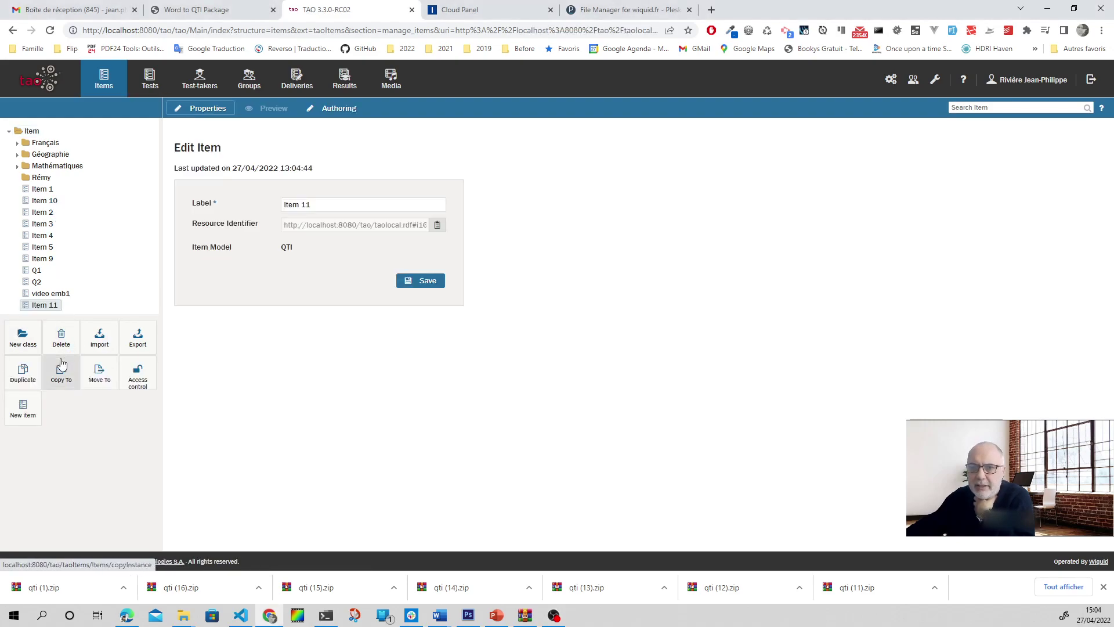
pyautogui.click(323, 109)
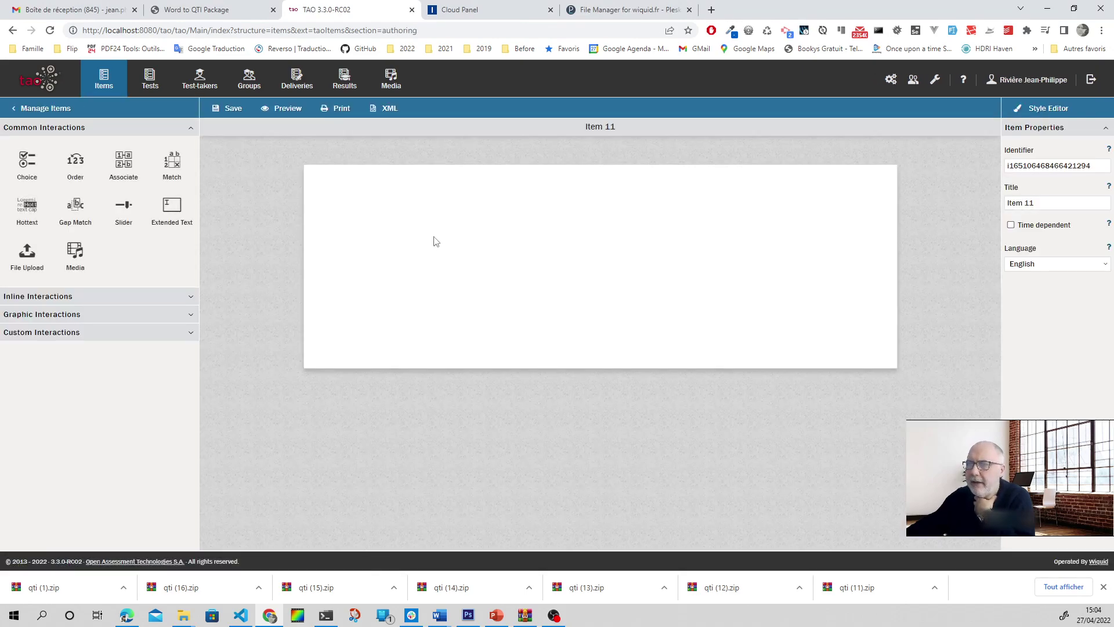
# - Add a trial choice interaction to Item 11, delete it, then go to the Word to QTI Package page
pyautogui.click(153, 339)
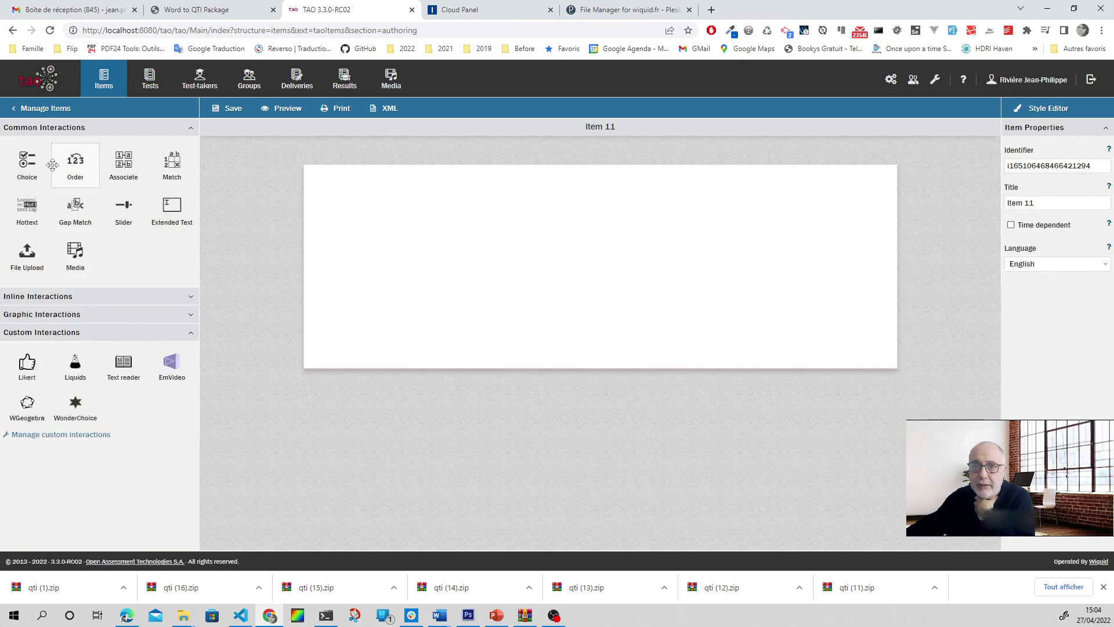
pyautogui.moveTo(27, 165); pyautogui.dragTo(471, 259)
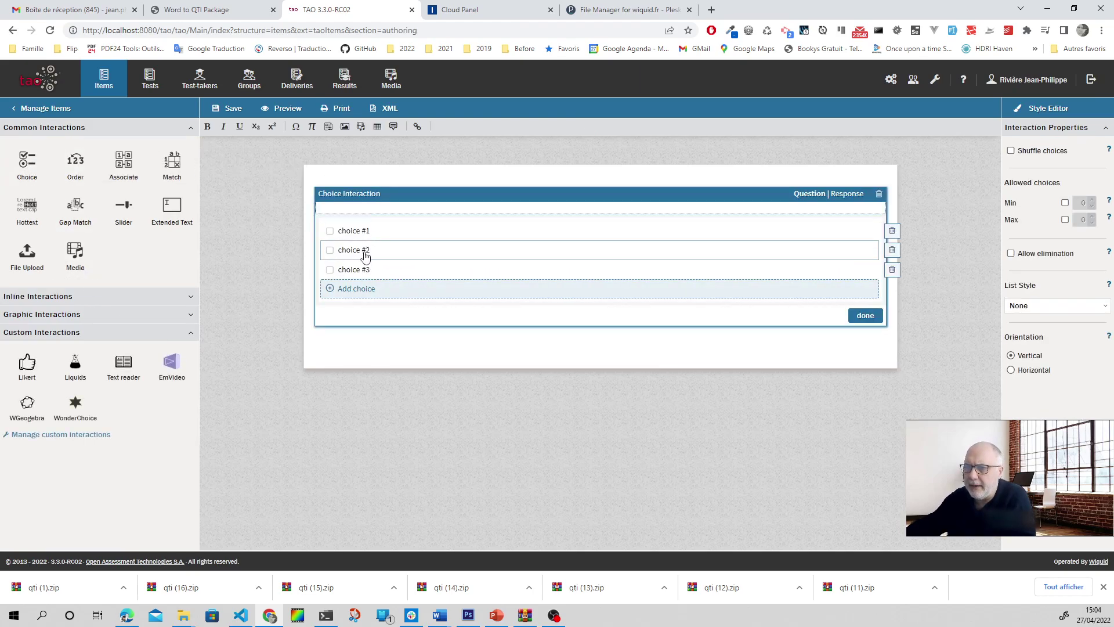
pyautogui.click(839, 201)
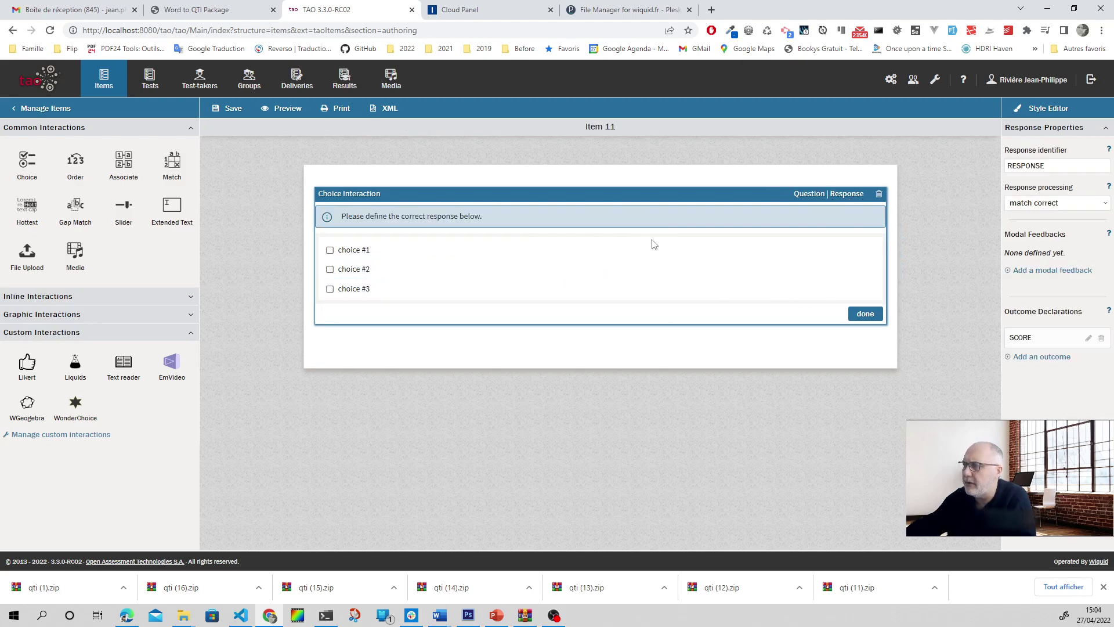
pyautogui.click(879, 194)
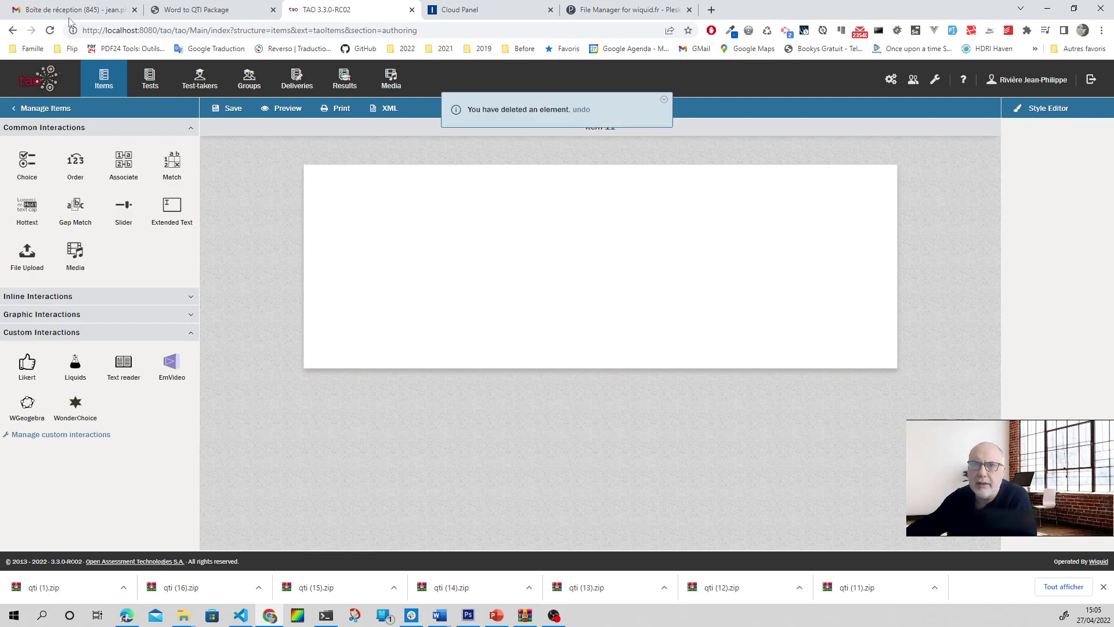
pyautogui.click(197, 10)
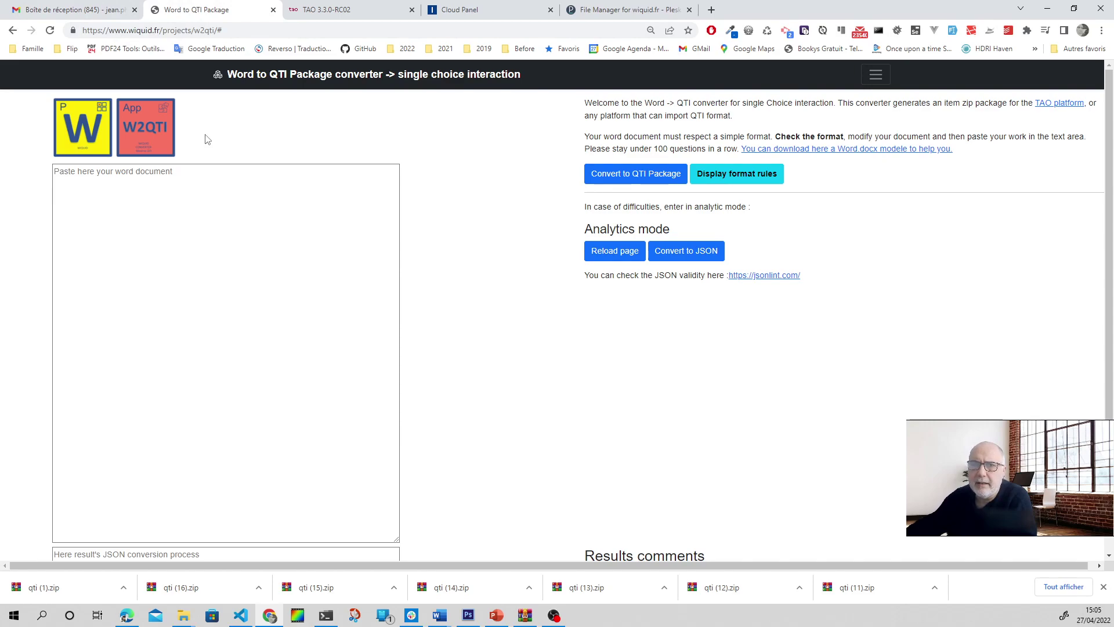
# - Focus the converter's paste area and bring up the Word document Document1
pyautogui.click(213, 164)
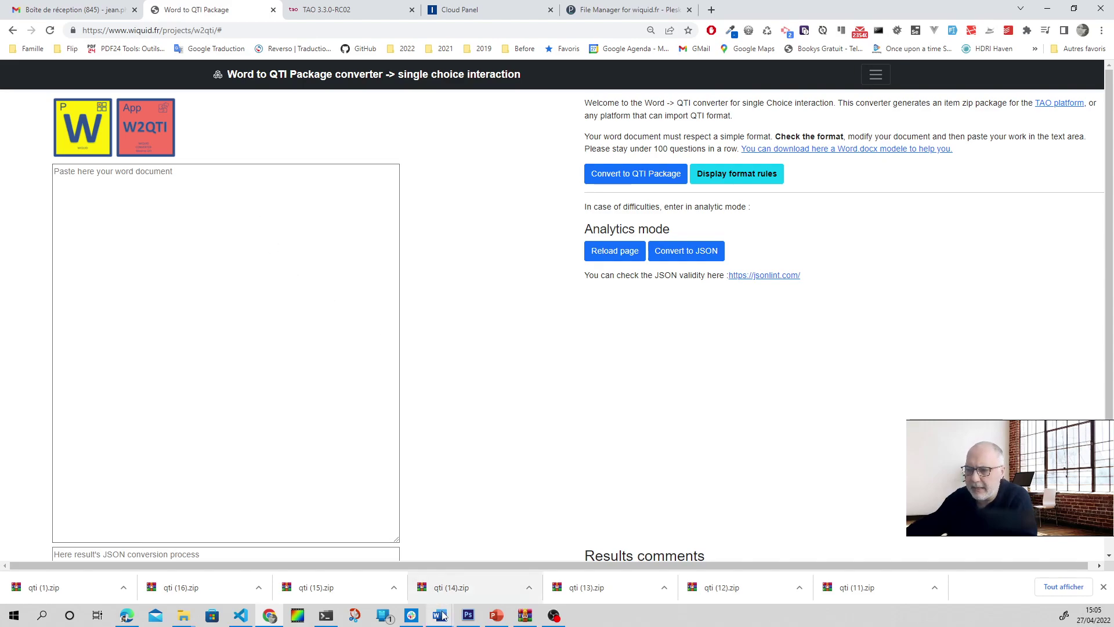
pyautogui.moveTo(440, 614)
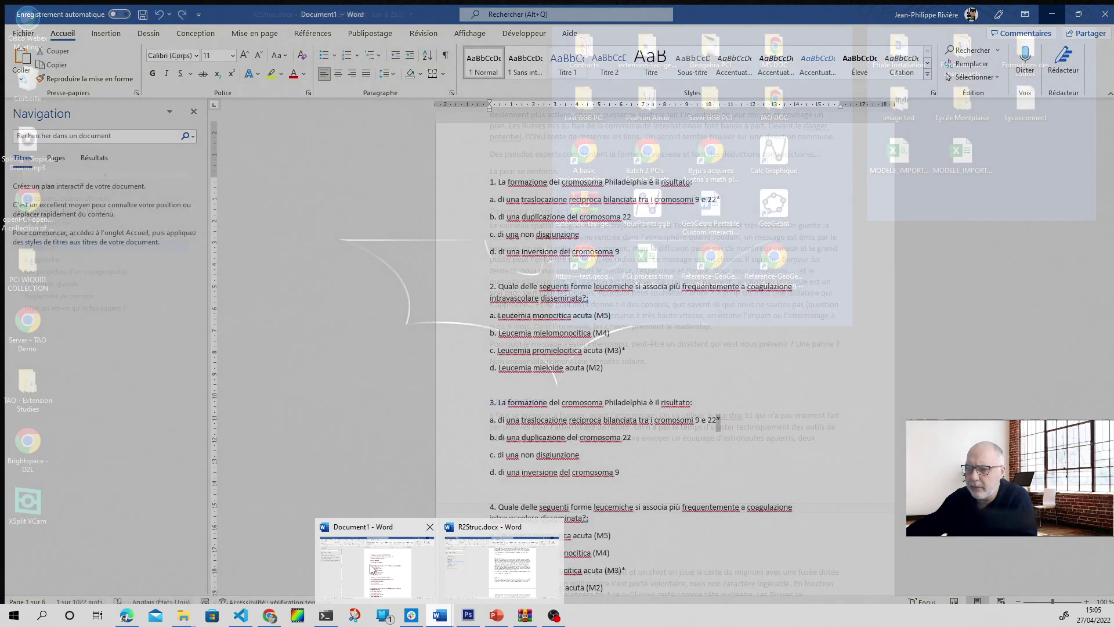
pyautogui.click(368, 568)
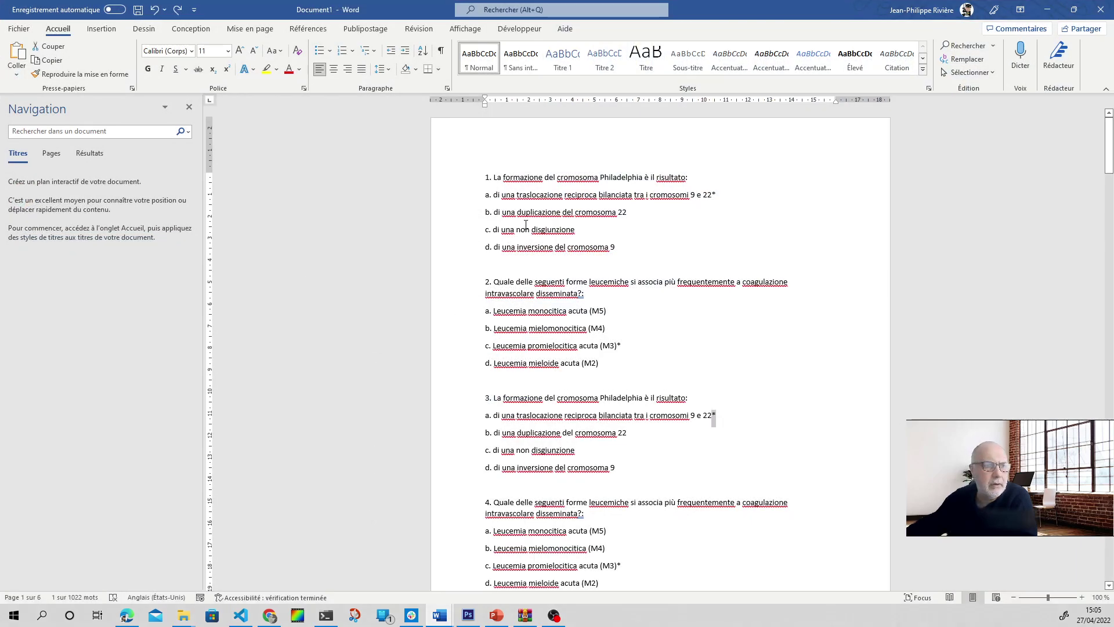
pyautogui.doubleClick(585, 178)
pyautogui.moveTo(485, 177); pyautogui.dragTo(589, 530)
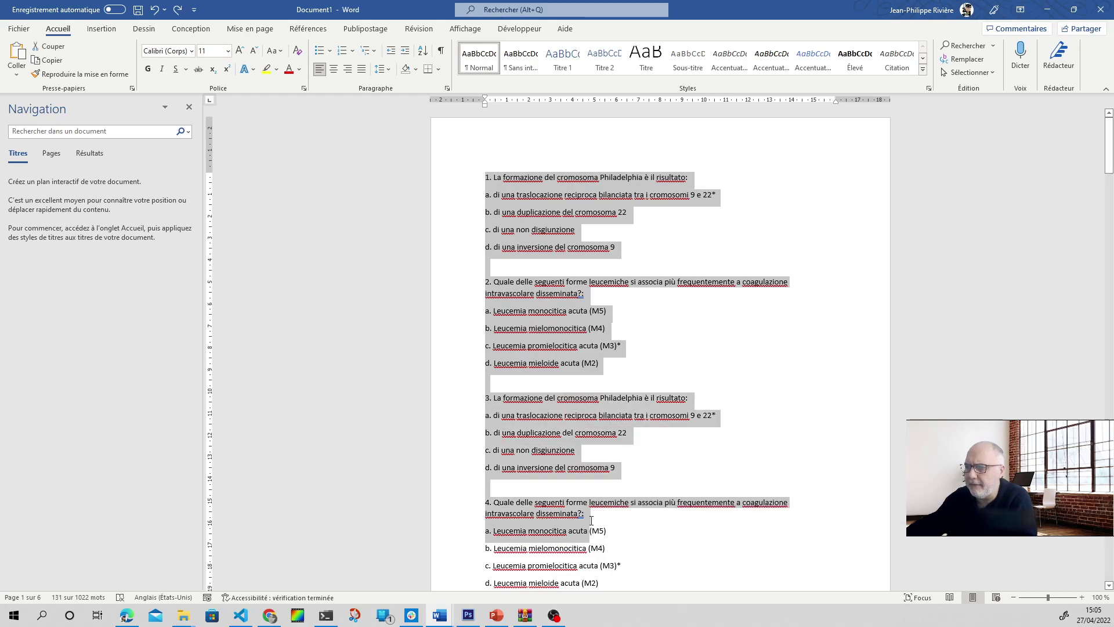
pyautogui.scroll(-5, 604, 482)
pyautogui.keyDown('shift'); pyautogui.click(619, 437); pyautogui.keyUp('shift')
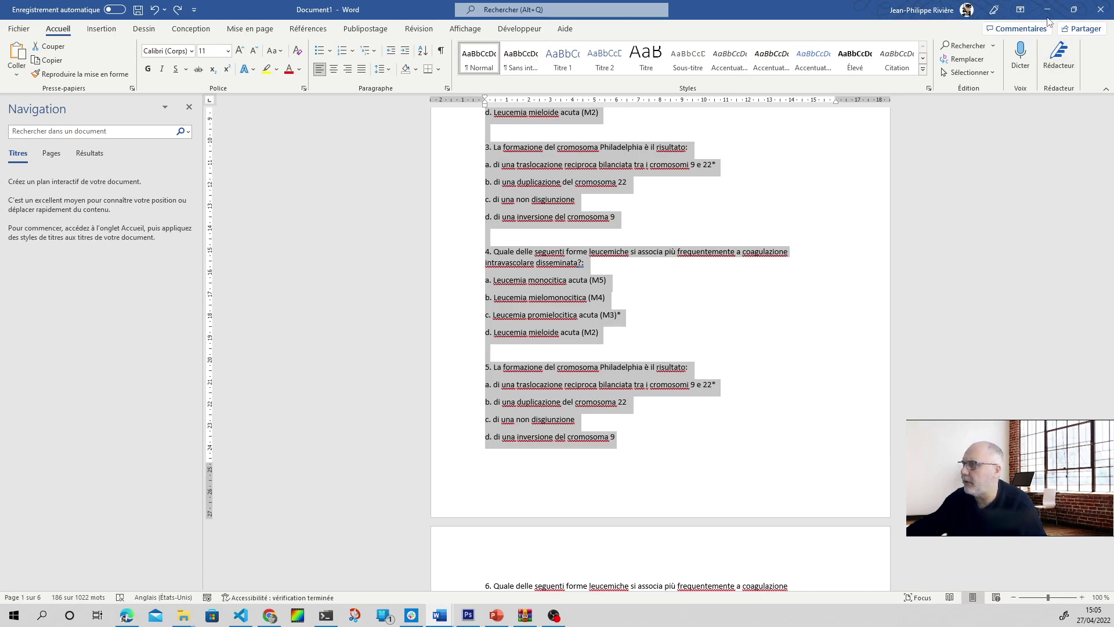
pyautogui.scroll(4, 743, 326)
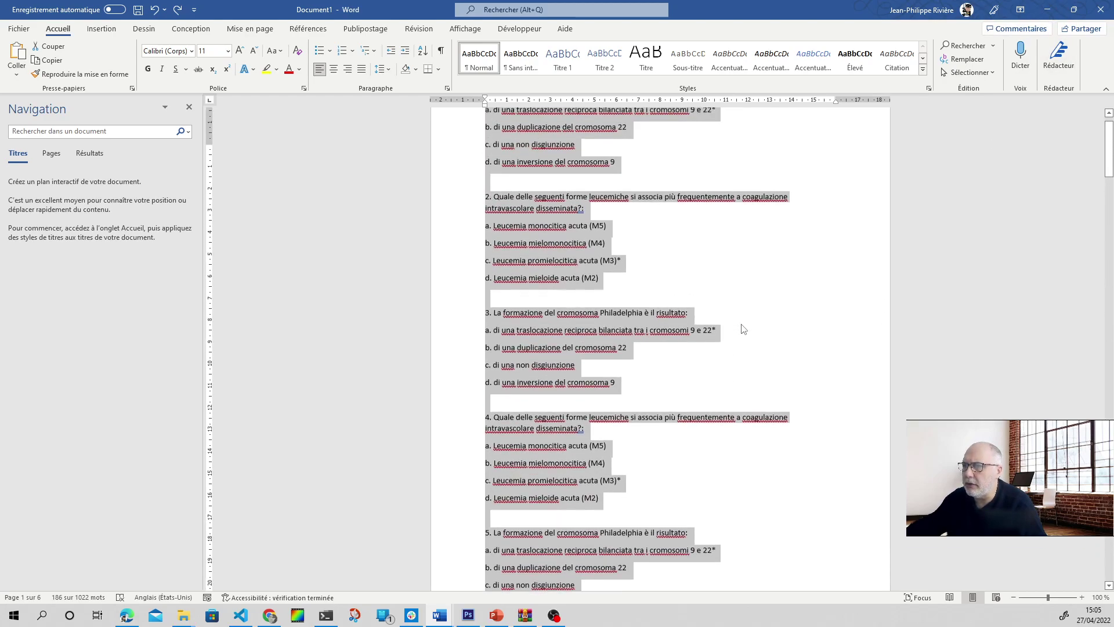
pyautogui.click(729, 223)
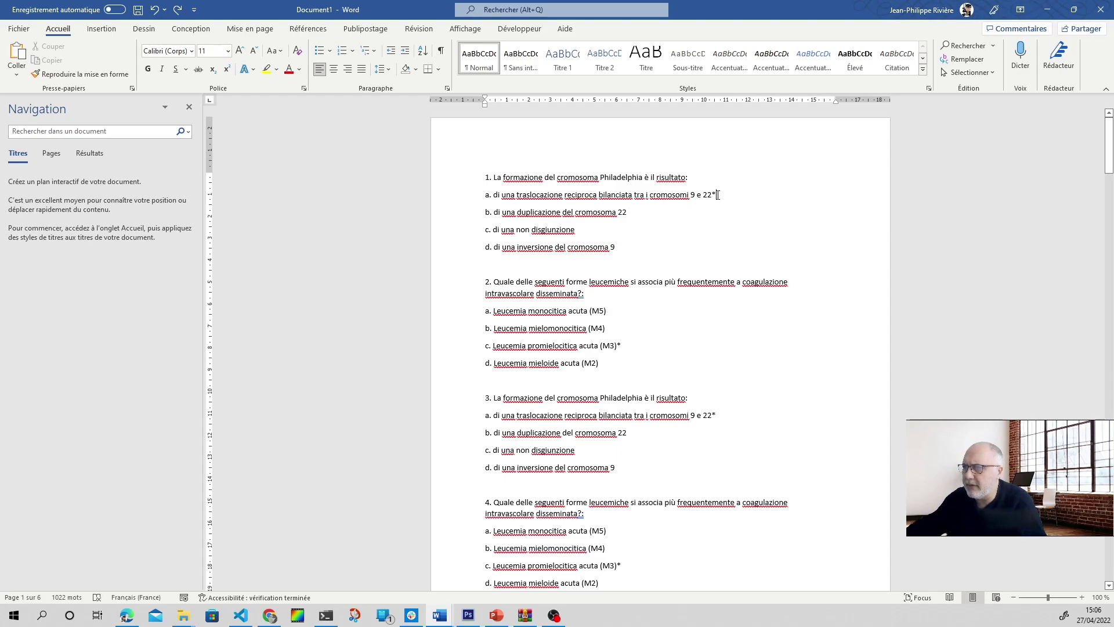
# - Select and copy questions 1 to 5 in Word, then return to the converter's paste area
pyautogui.click(617, 346)
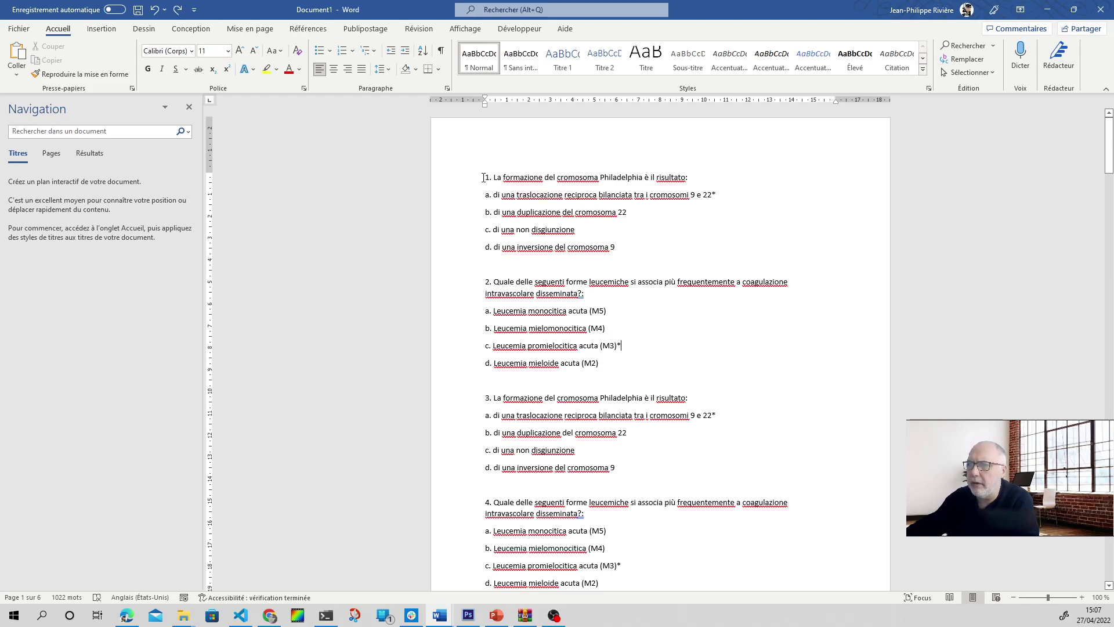
pyautogui.moveTo(502, 186); pyautogui.dragTo(618, 546)
pyautogui.hotkey('ctrl', 'c')
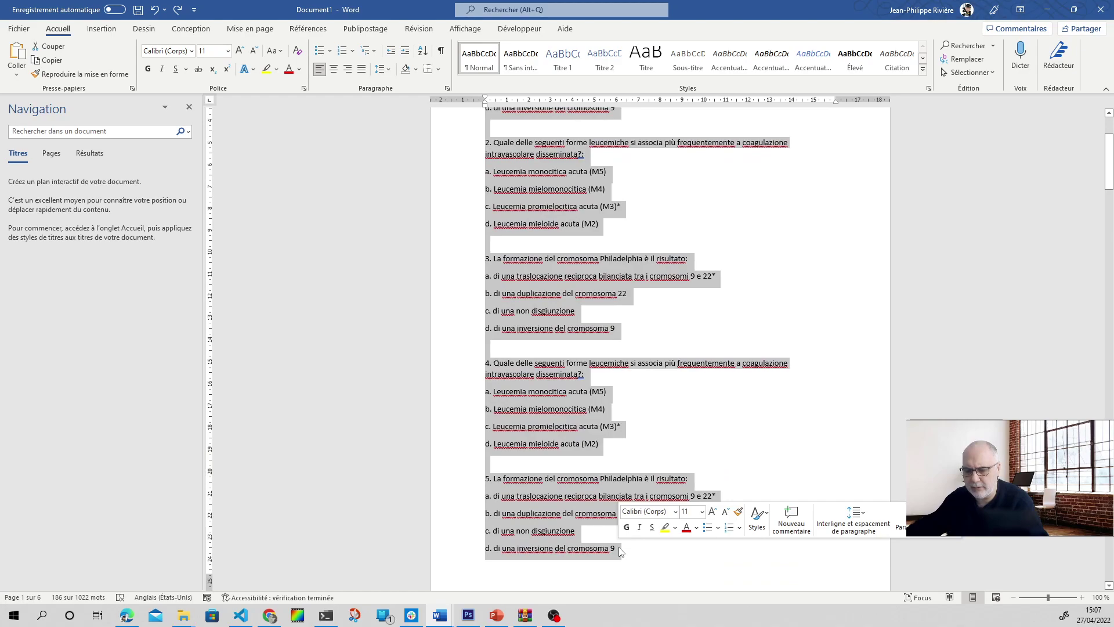
pyautogui.click(1038, 9)
pyautogui.click(182, 206)
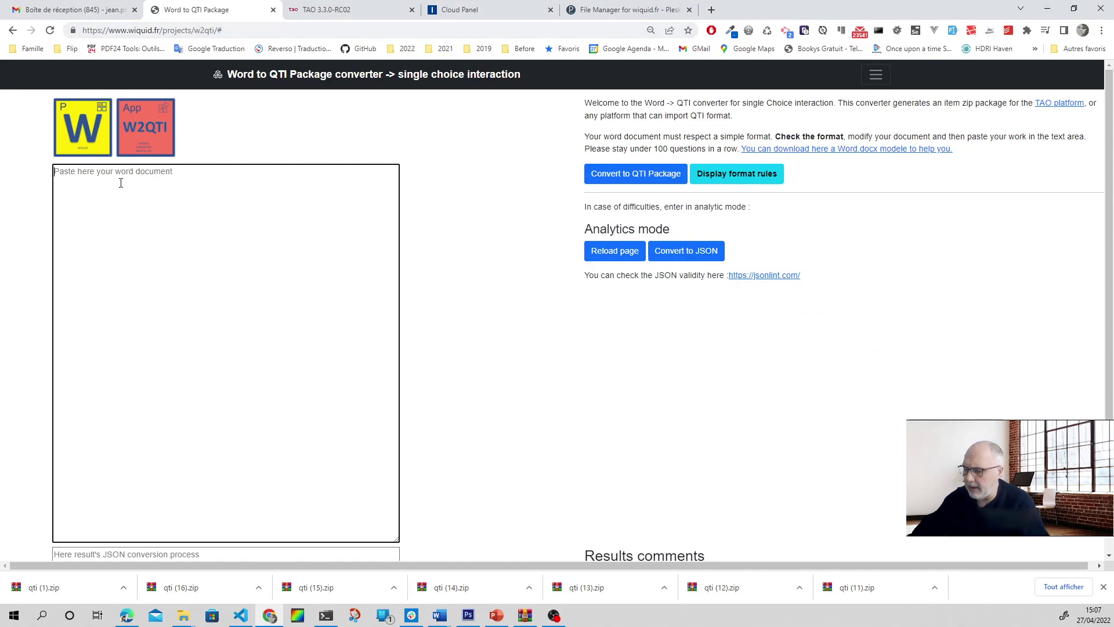
# - Paste the five Italian questions, review the text, and convert them into a QTI package
pyautogui.hotkey('ctrl', 'v')
pyautogui.scroll(2, 151, 369)
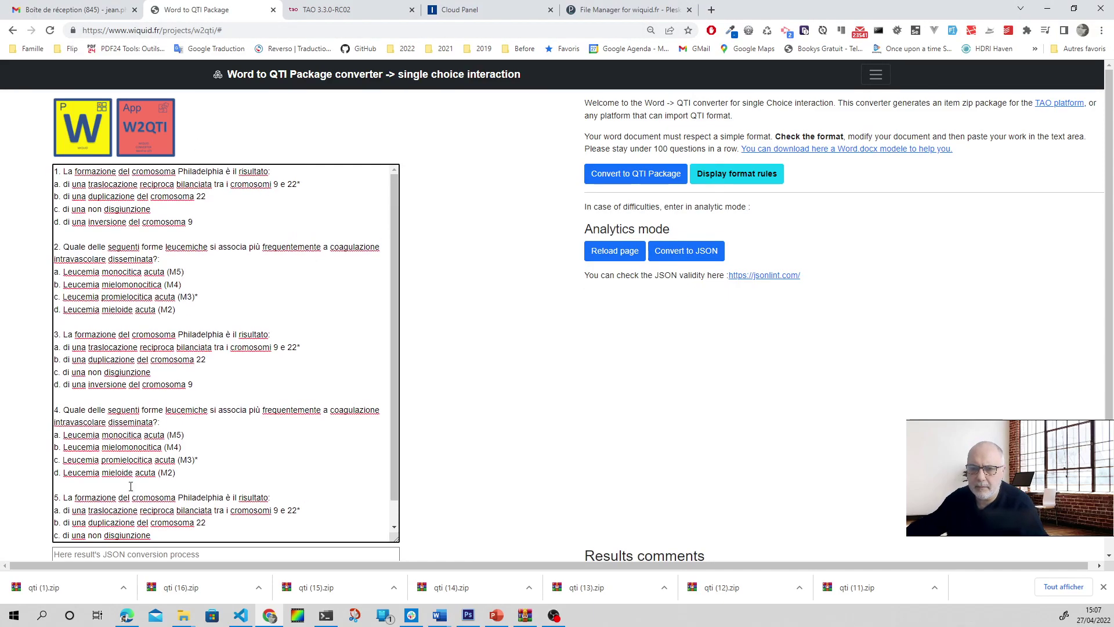
pyautogui.scroll(-5, 174, 394)
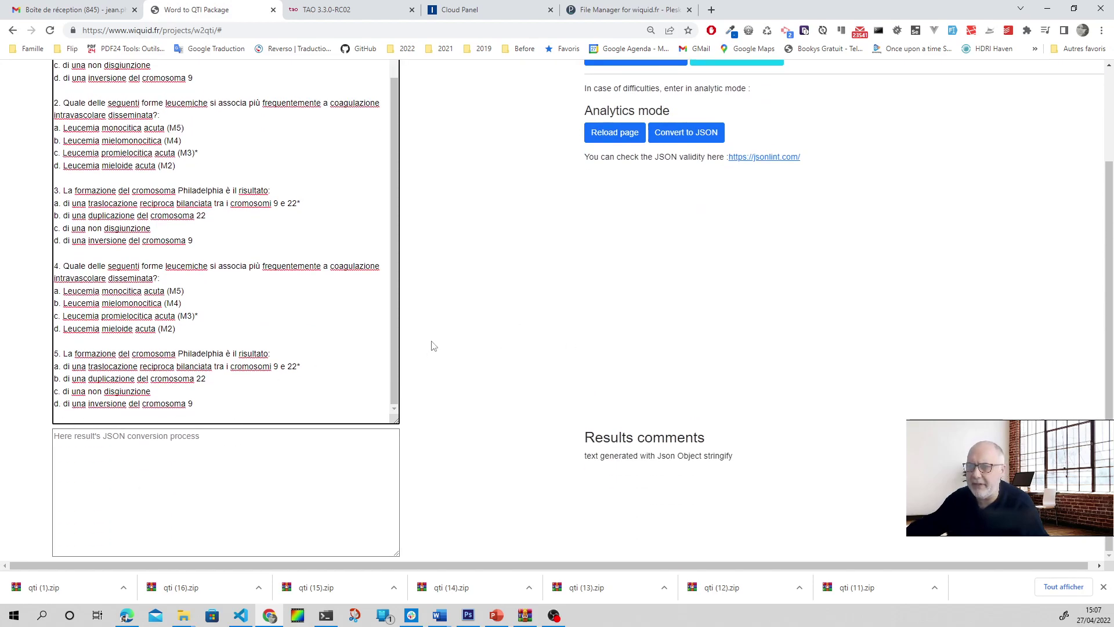
pyautogui.moveTo(391, 357); pyautogui.dragTo(389, 247)
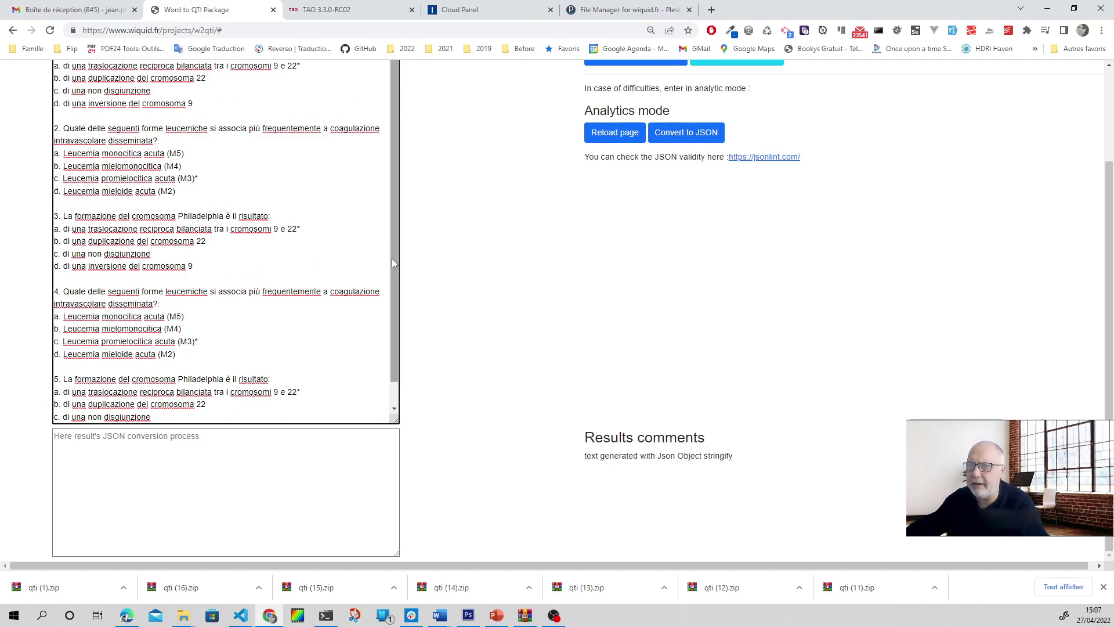
pyautogui.scroll(-1, 192, 415)
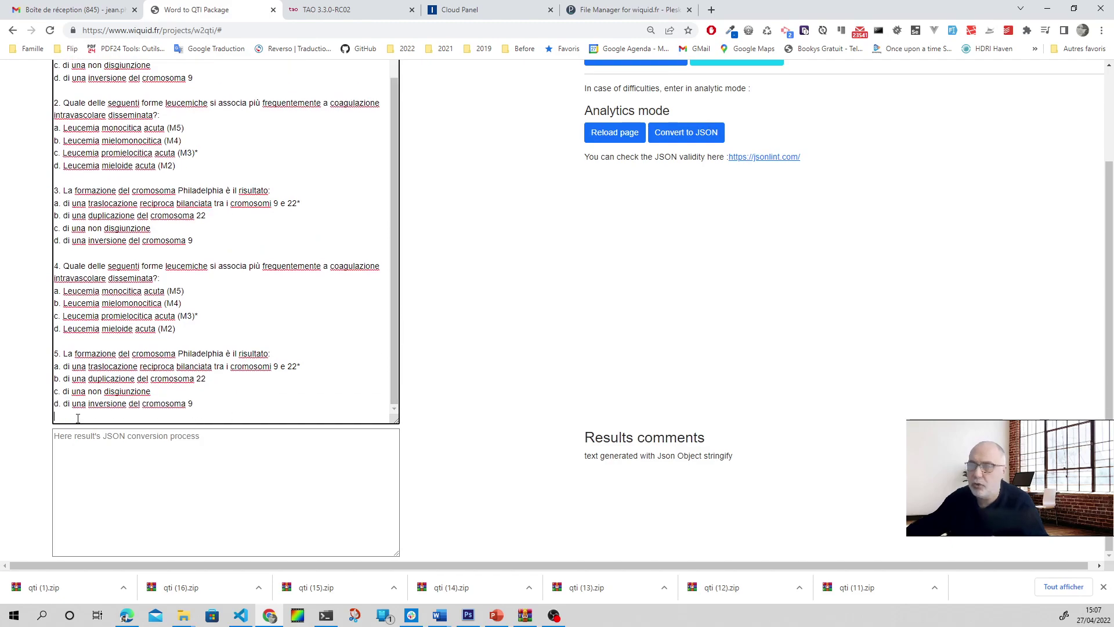
pyautogui.scroll(2, 425, 244)
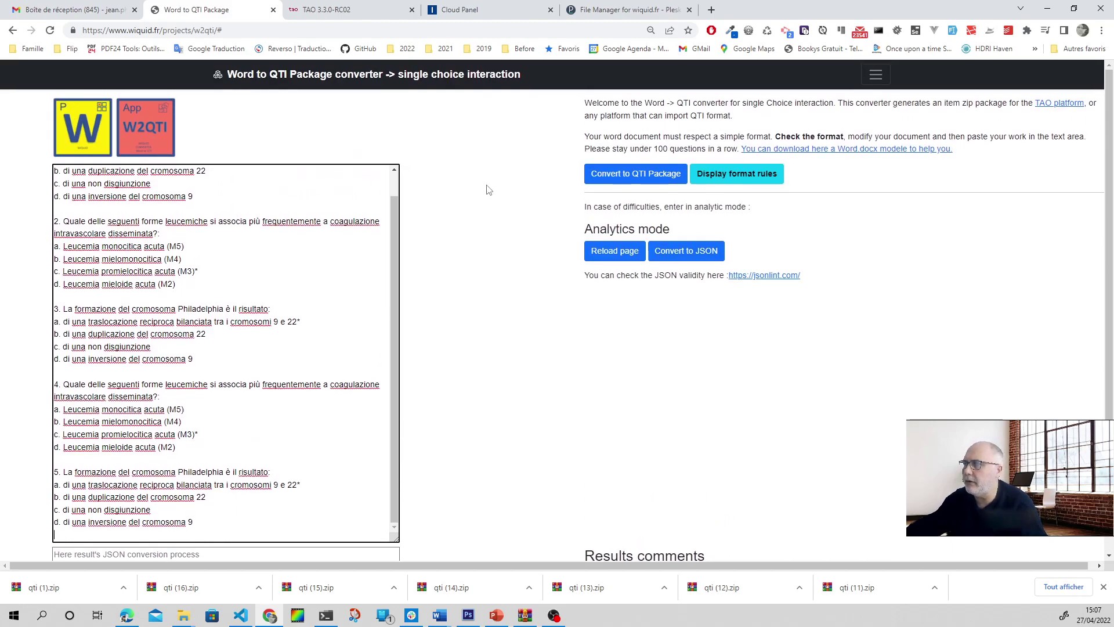
pyautogui.click(622, 176)
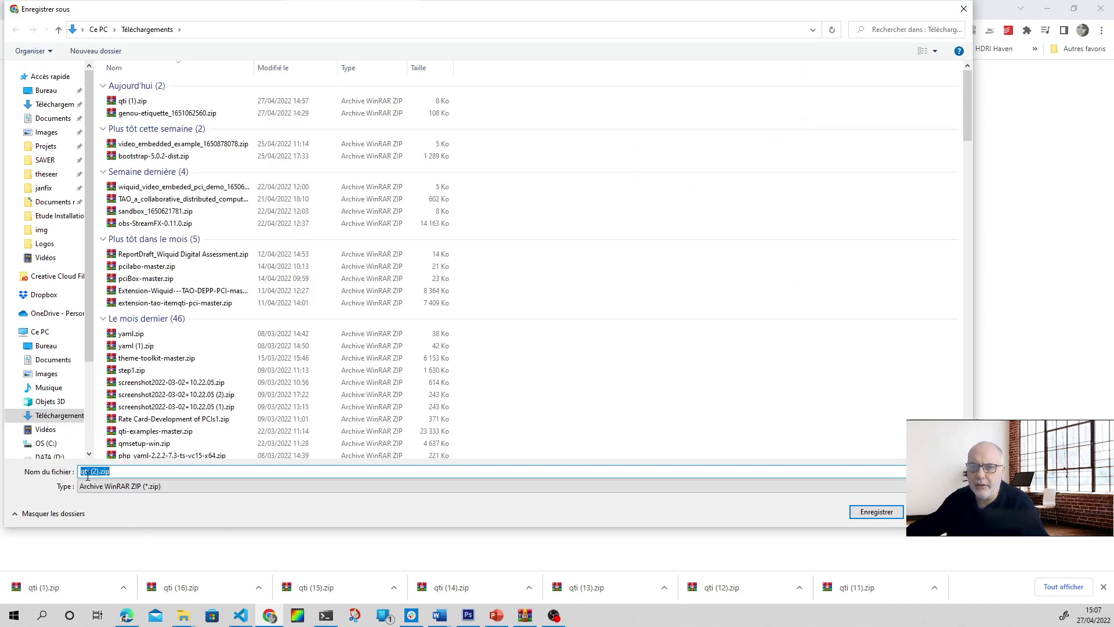
# - Save the package as qti (2).zip in the Téléchargements folder
pyautogui.click(872, 513)
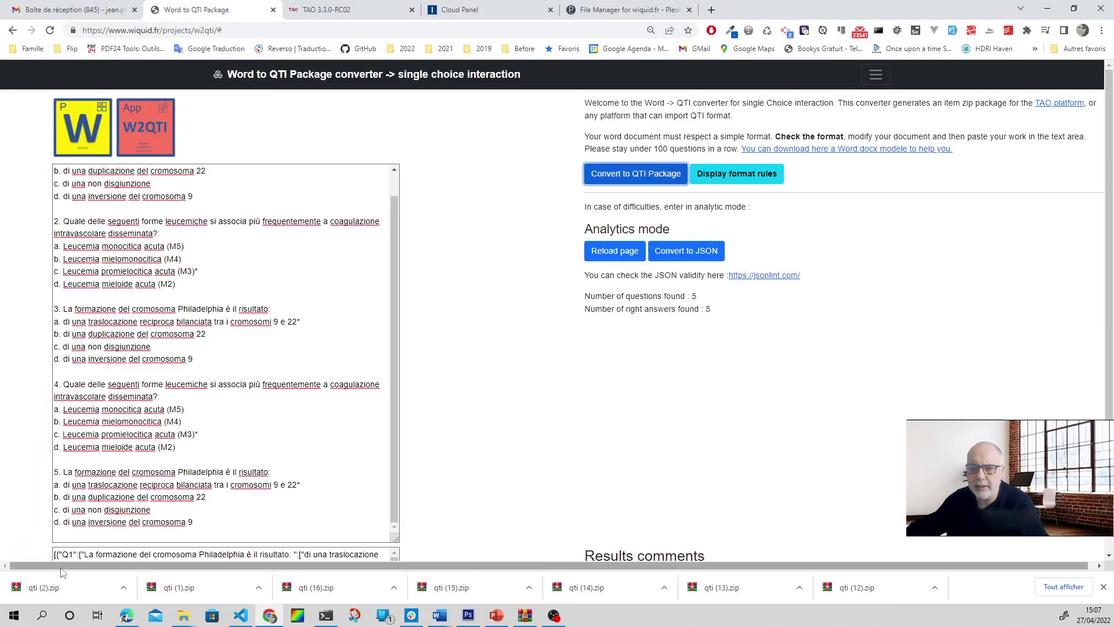
pyautogui.click(42, 588)
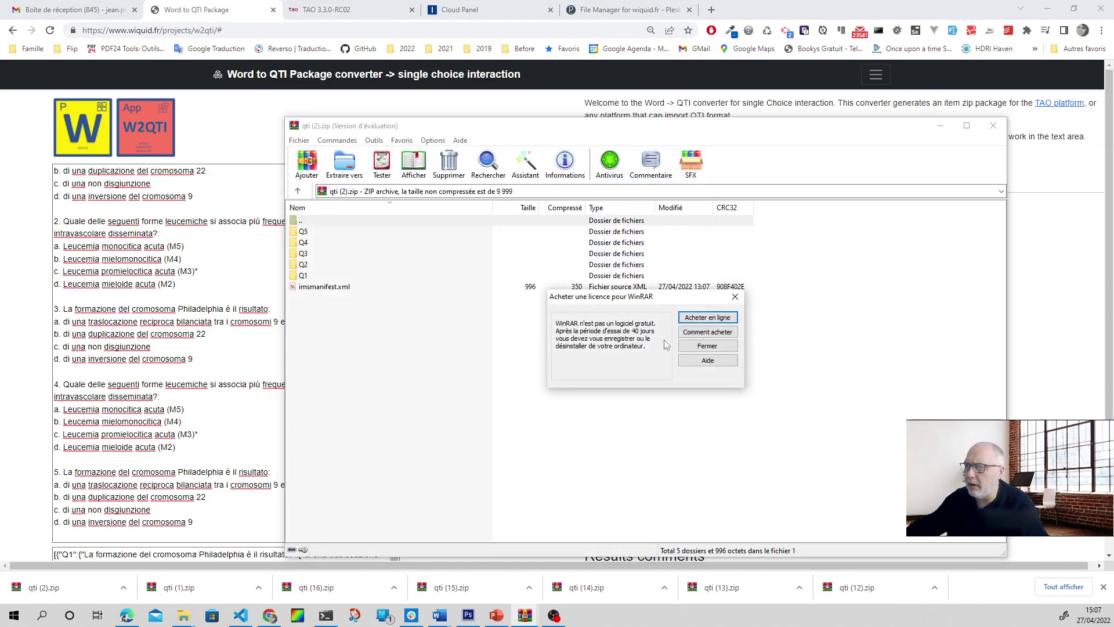
pyautogui.click(701, 347)
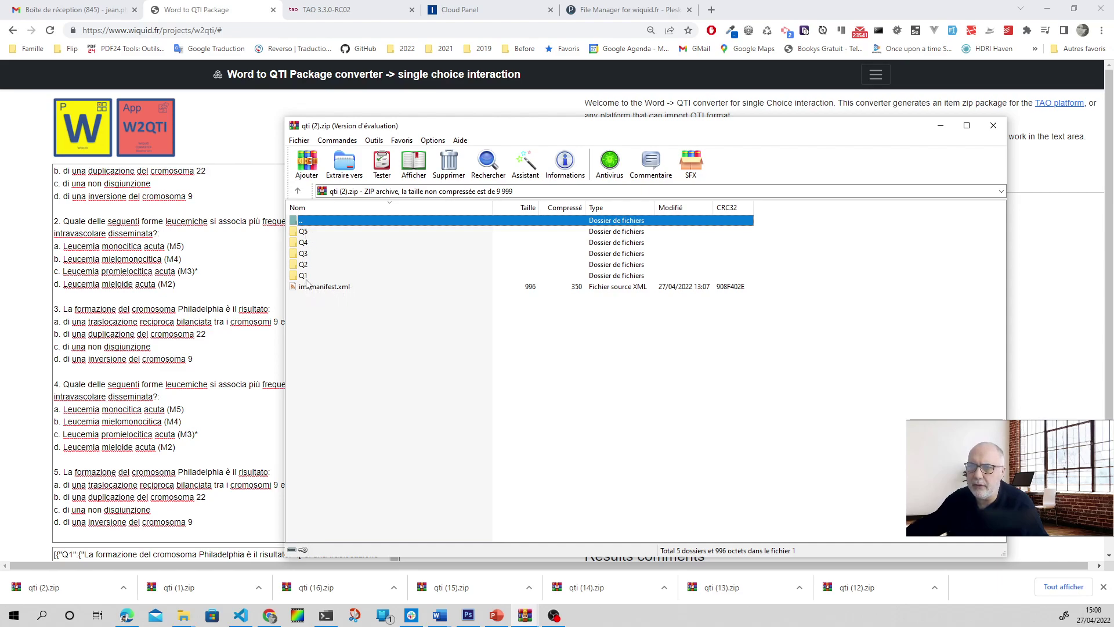
pyautogui.click(994, 125)
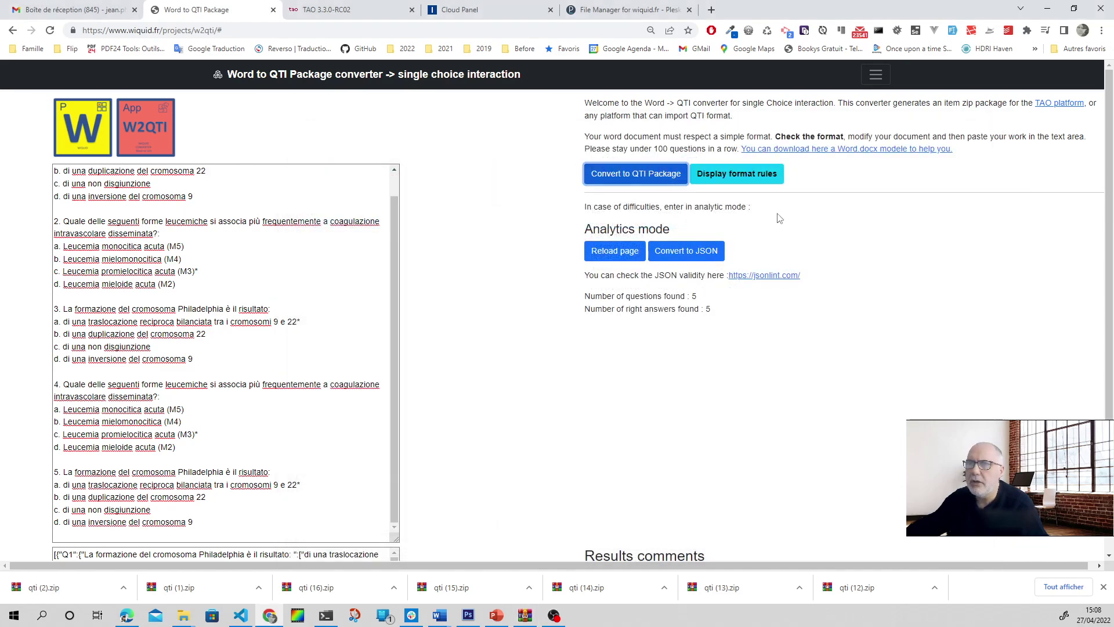
# - In TAO's Manage Items, create a new Item_5 subclass under the root Item class
pyautogui.click(328, 10)
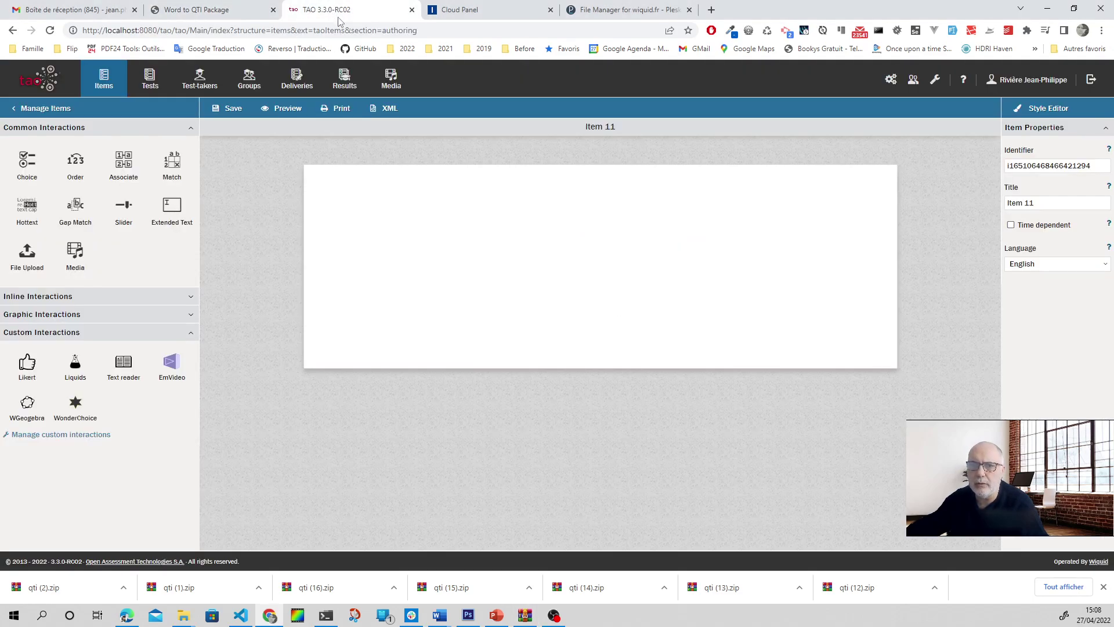
pyautogui.click(13, 30)
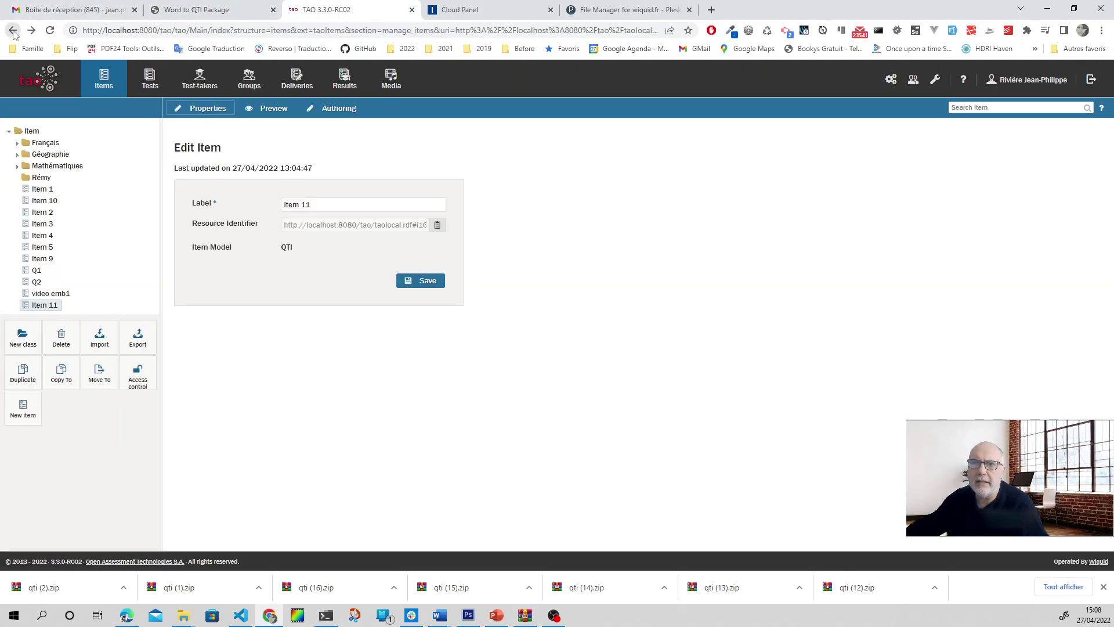
pyautogui.click(32, 133)
pyautogui.click(23, 337)
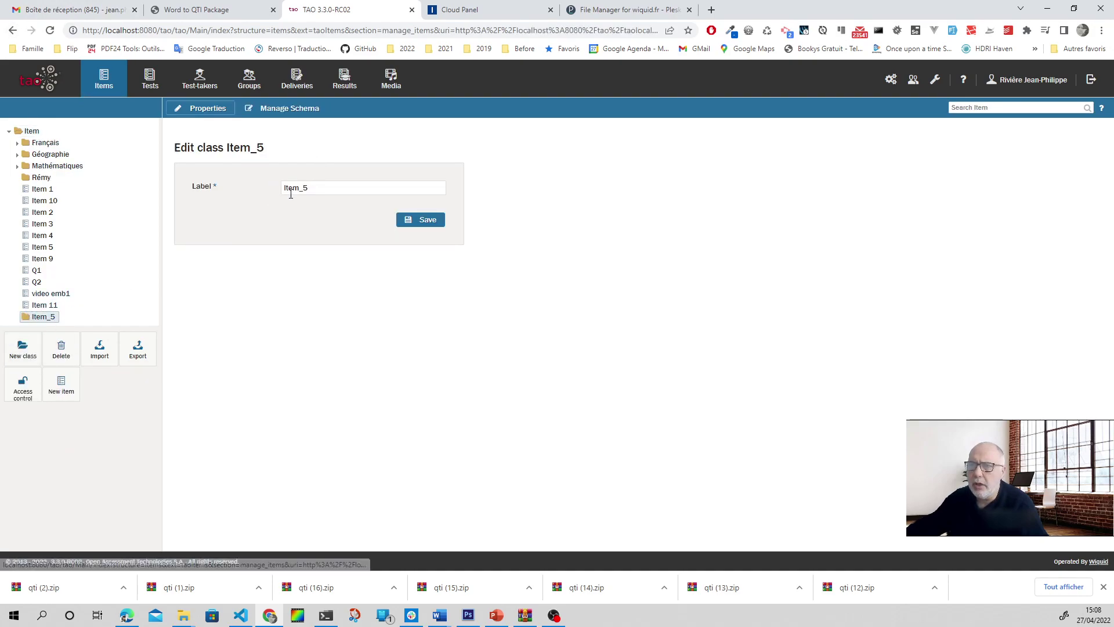
# - Import qti (2).zip into Item_5, bringing in all 5 items
pyautogui.click(100, 351)
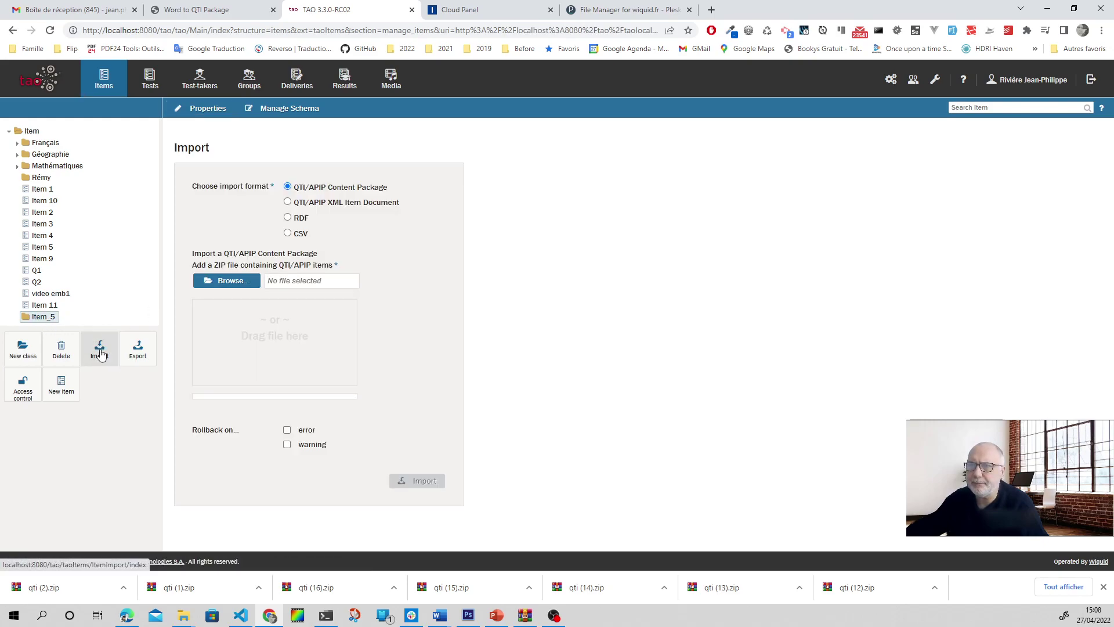
pyautogui.click(226, 281)
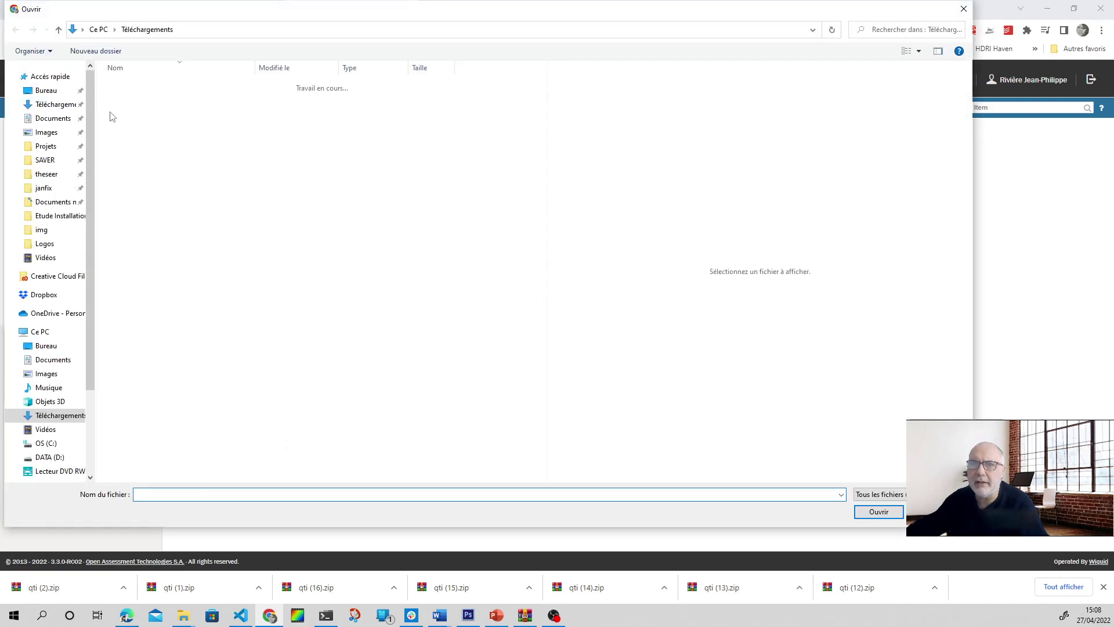
pyautogui.doubleClick(132, 112)
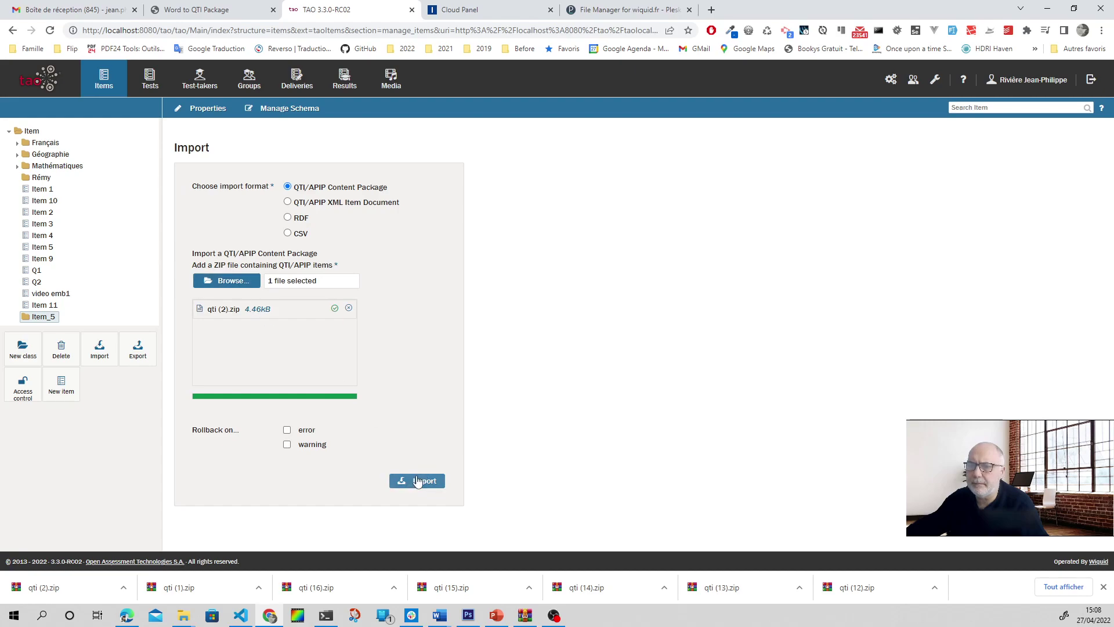
pyautogui.click(418, 482)
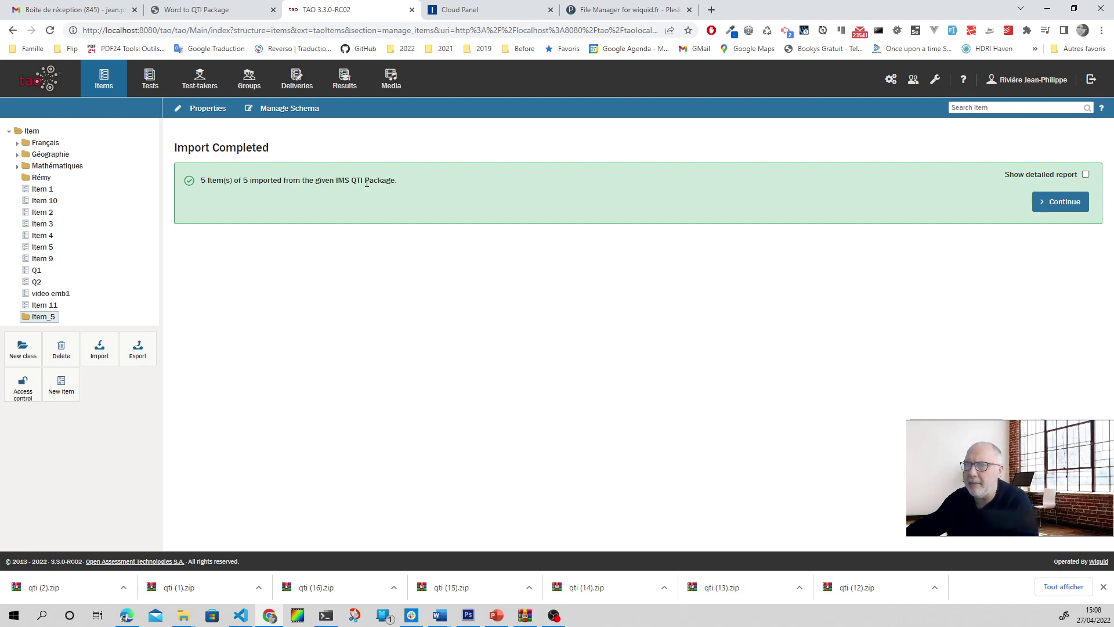
# - Show the detailed import report confirming Q1 through Q5, then continue to the imported items
pyautogui.click(1087, 175)
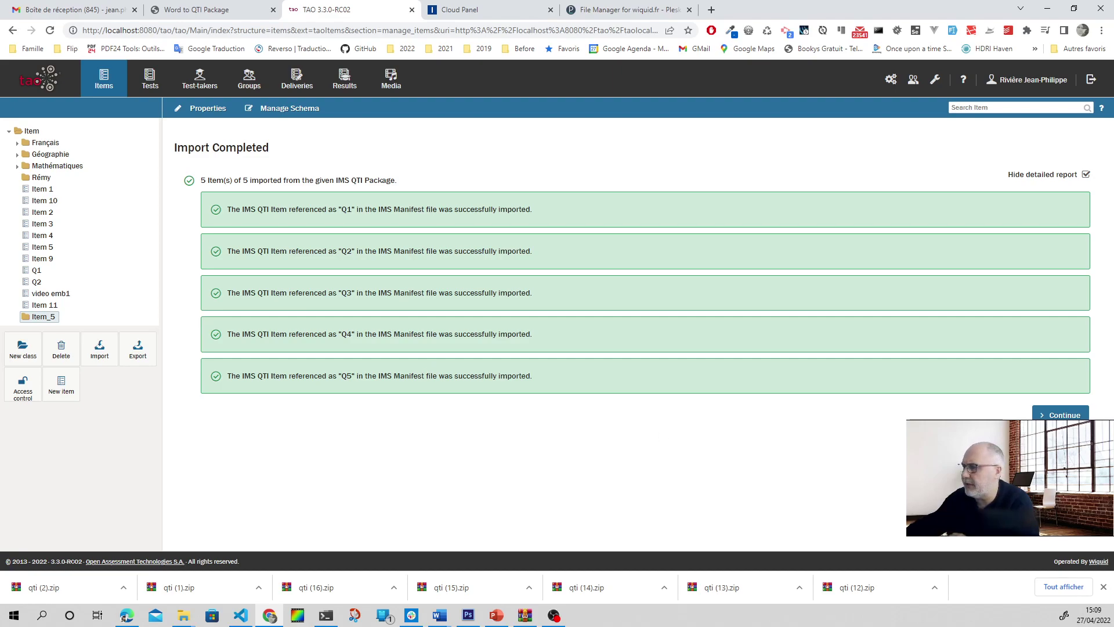
pyautogui.click(1062, 415)
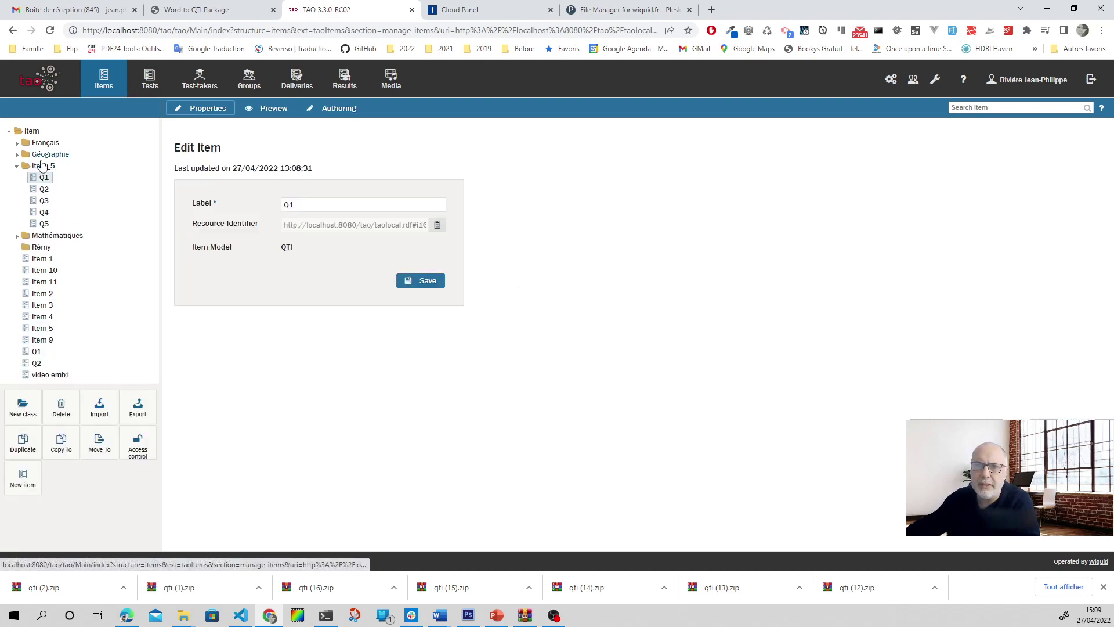
# - Open Q1 in the authoring editor and view its correct response, the 9–22 translocation
pyautogui.click(44, 200)
pyautogui.click(44, 212)
pyautogui.click(43, 177)
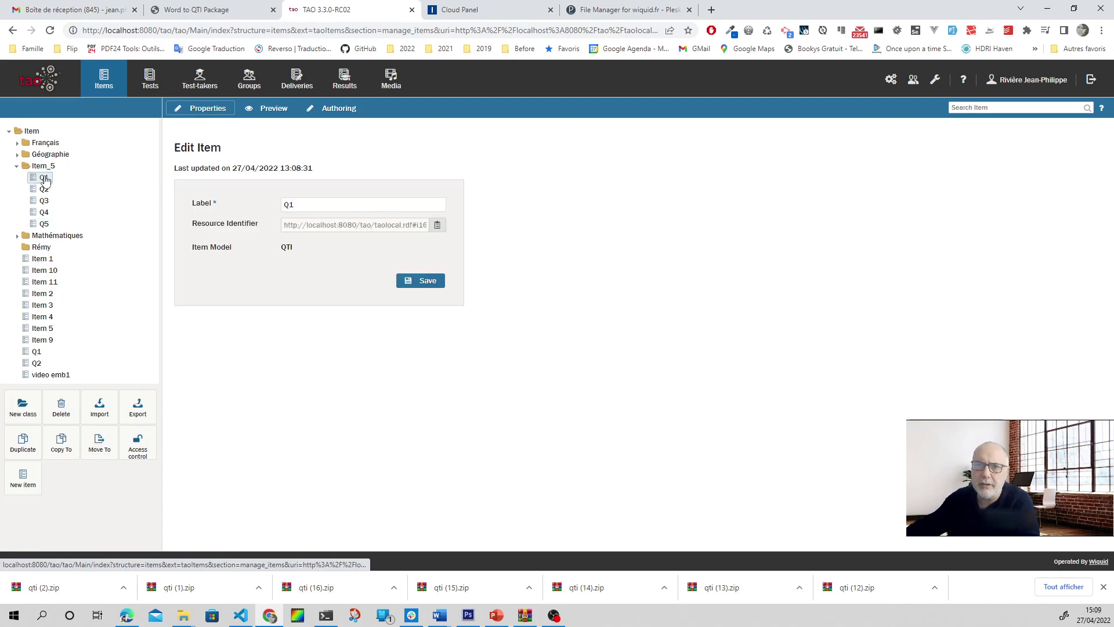
pyautogui.click(343, 108)
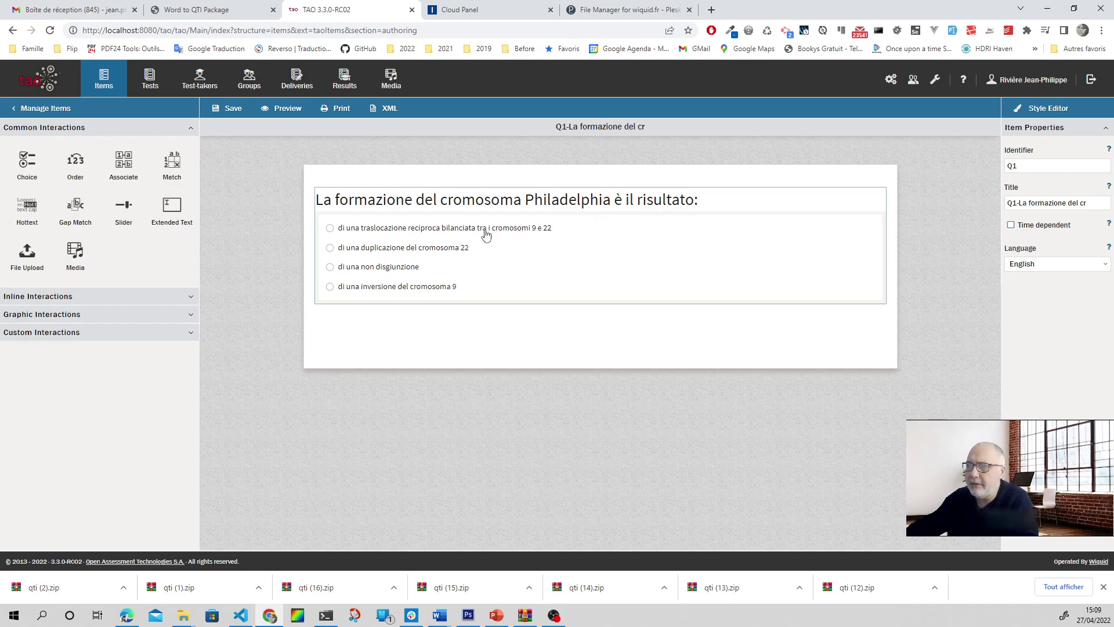
pyautogui.click(605, 247)
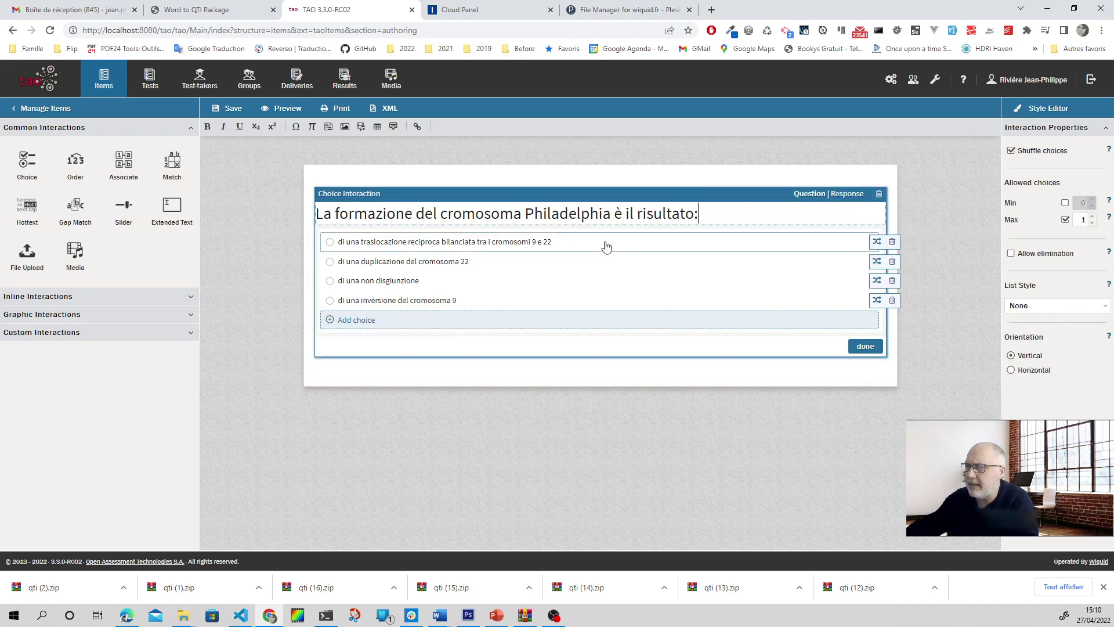
pyautogui.click(845, 196)
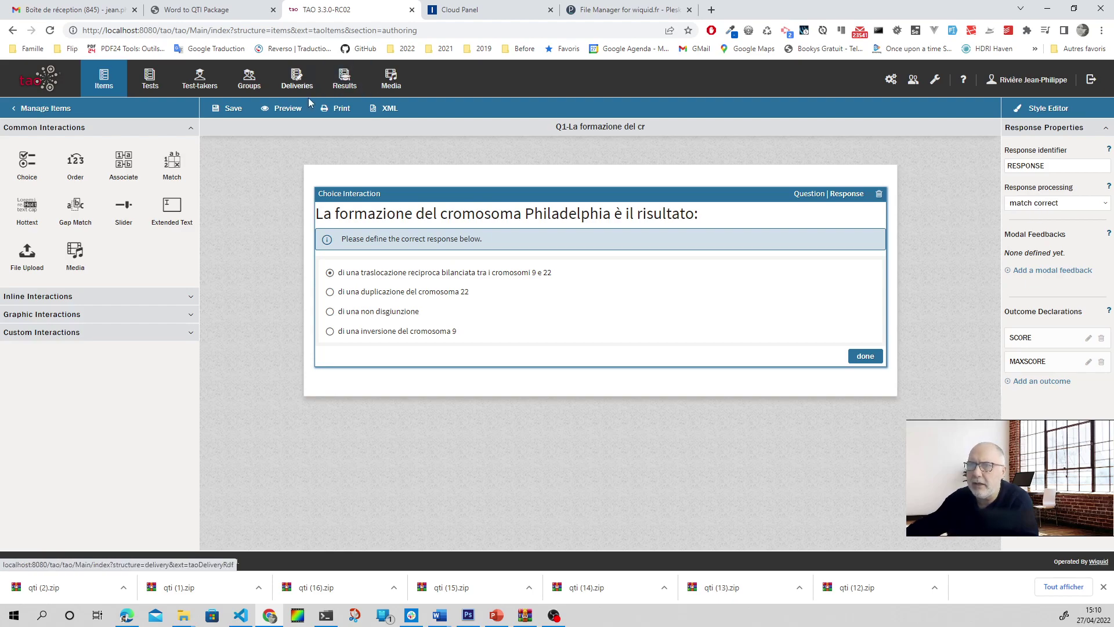
# - Save and preview Q1, submit the 9–22 translocation answer, and confirm choice_1 scores 1
pyautogui.click(283, 112)
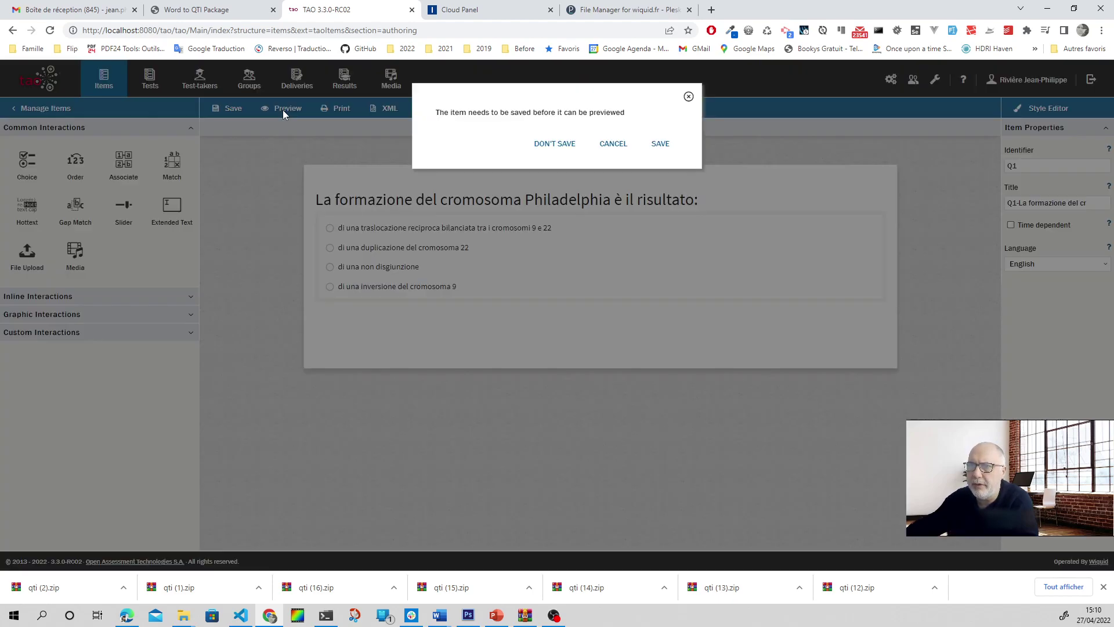
pyautogui.click(661, 143)
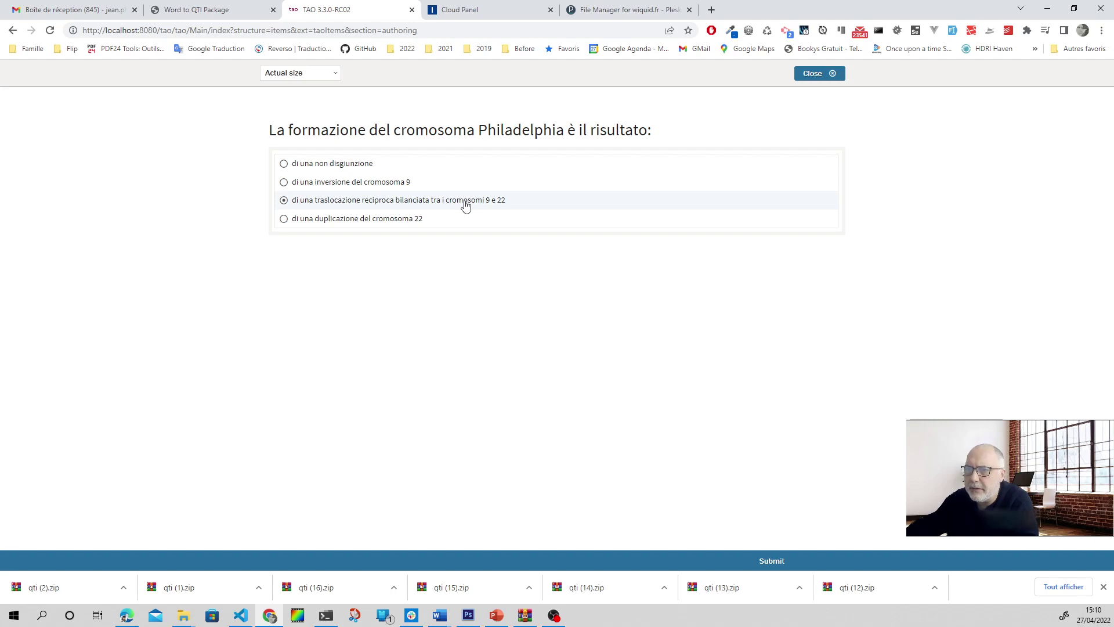
pyautogui.click(772, 561)
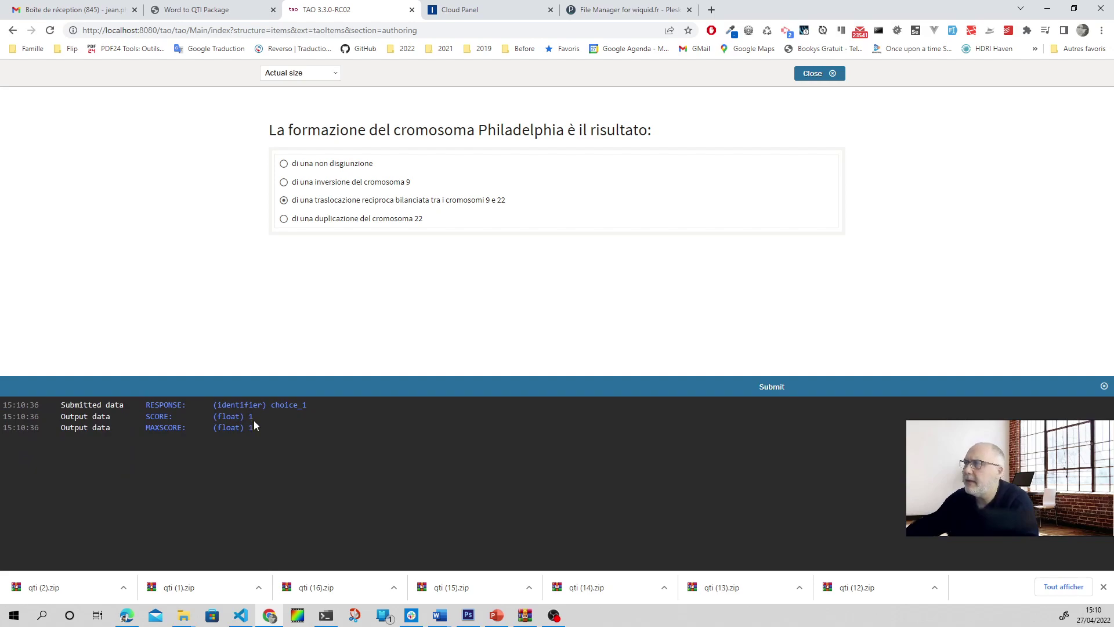
pyautogui.moveTo(272, 406); pyautogui.dragTo(304, 407)
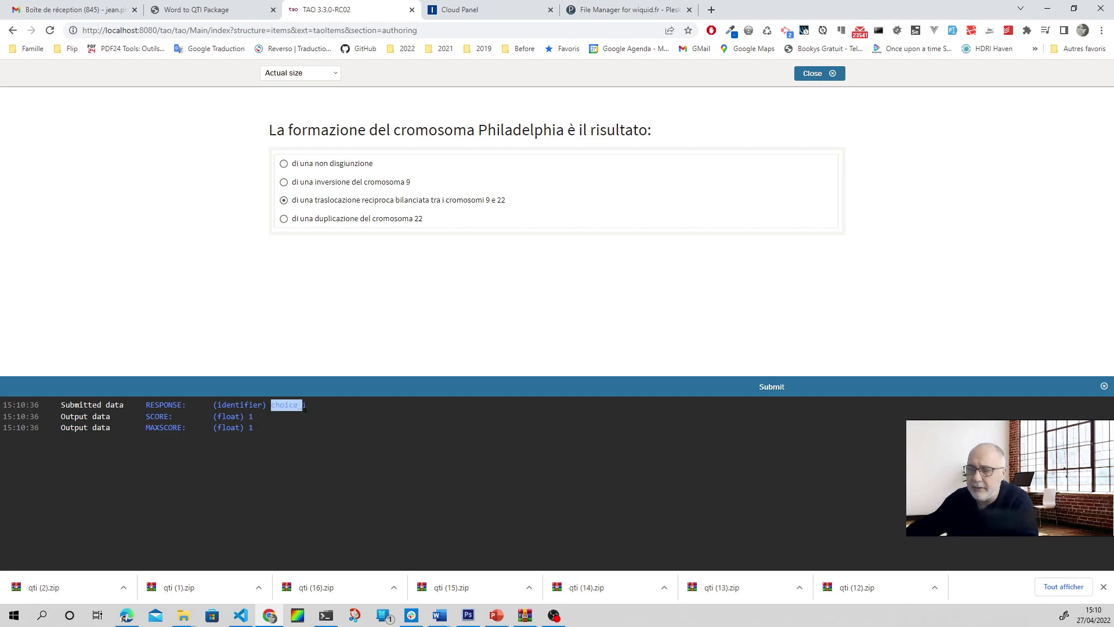